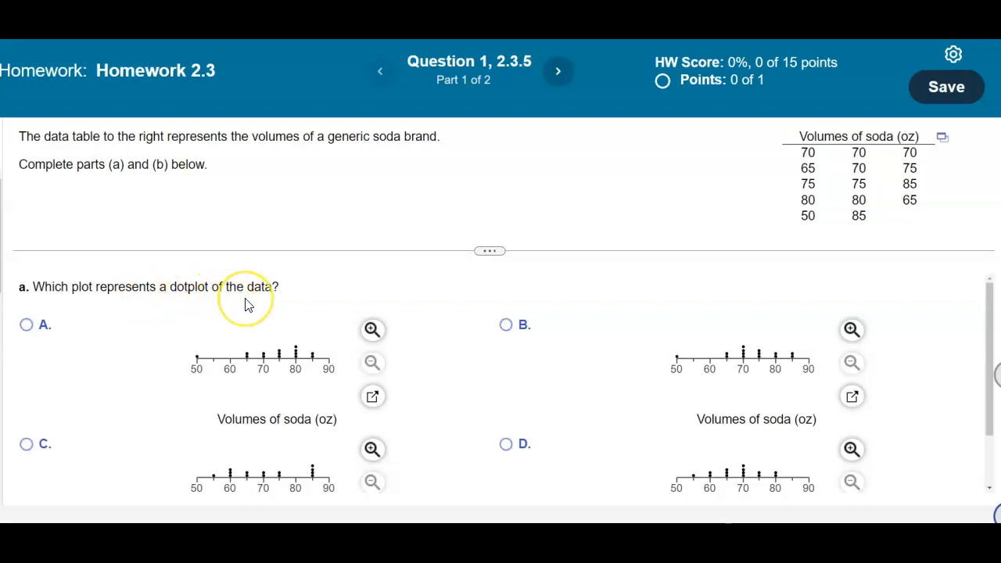
Open the soda volume data set in StatCrunch and rename the var1 column to Volumes of Soda.
click(945, 141)
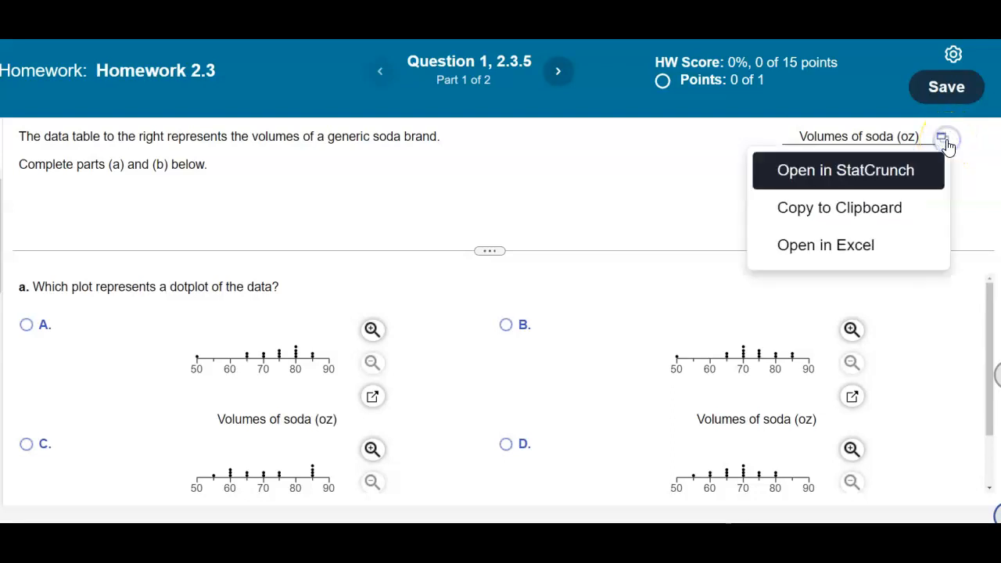
click(817, 173)
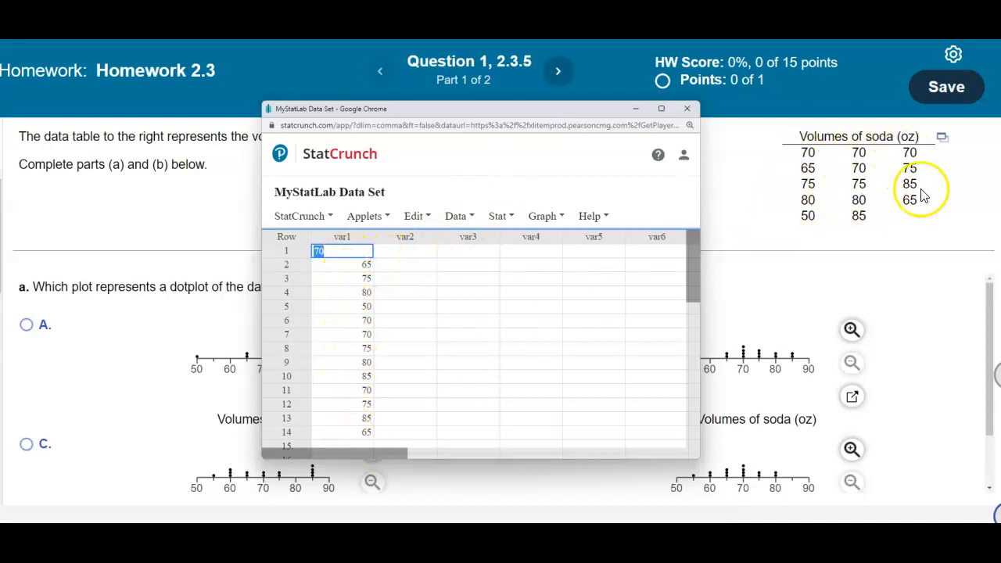
click(347, 238)
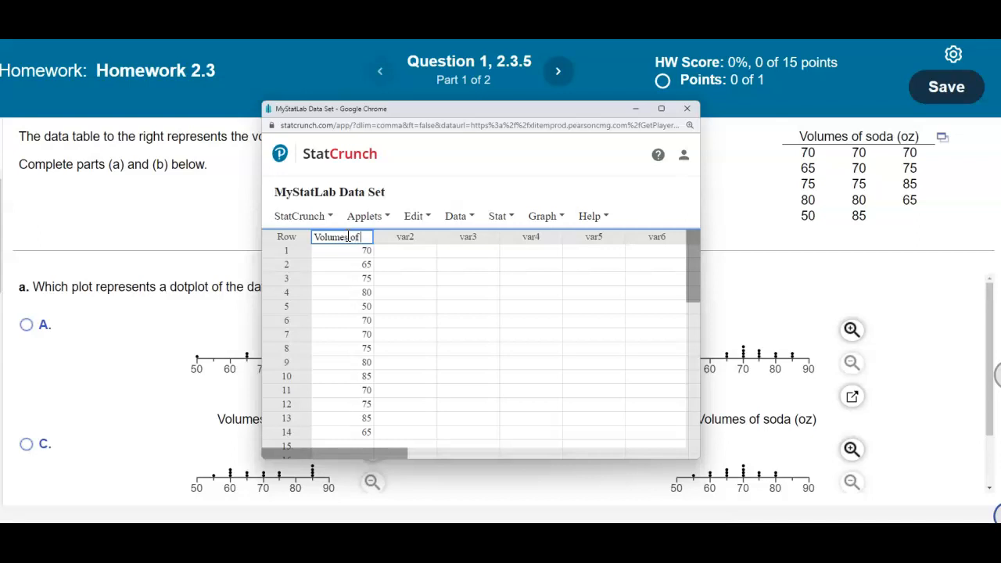
click(349, 265)
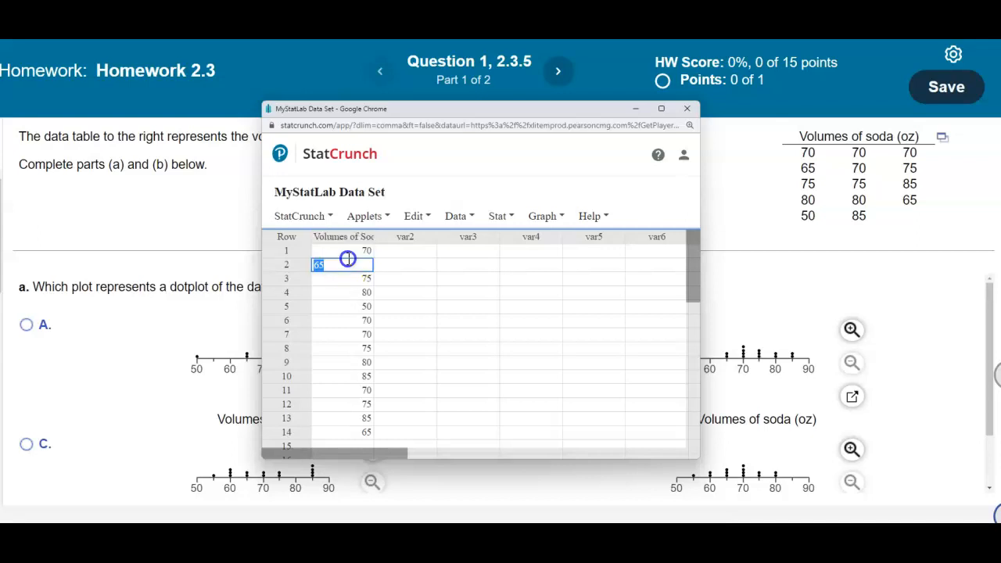
click(348, 254)
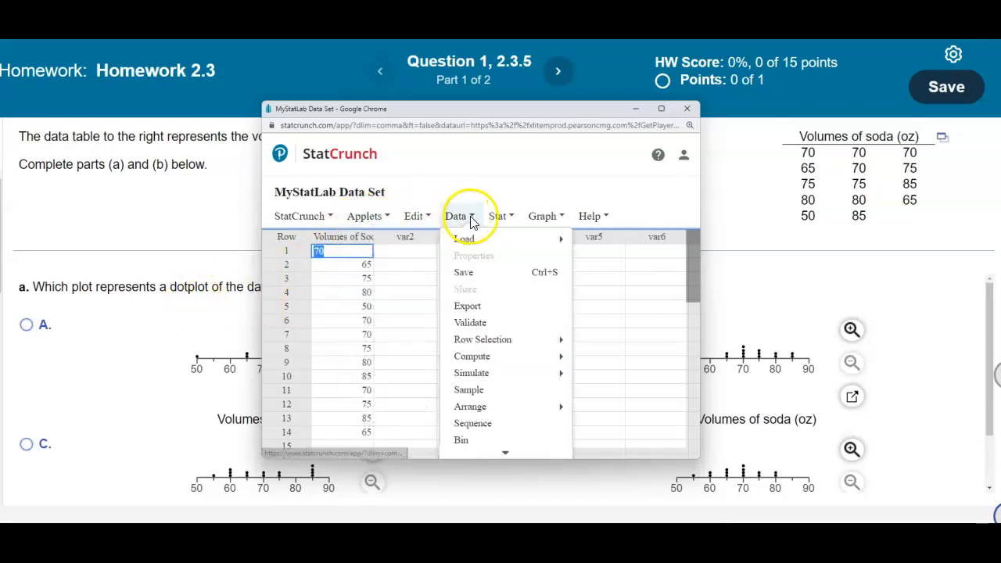
Create a dotplot of the Volumes of Soda column with the X-axis label Volumes of Soda.
mouse_move(522, 220)
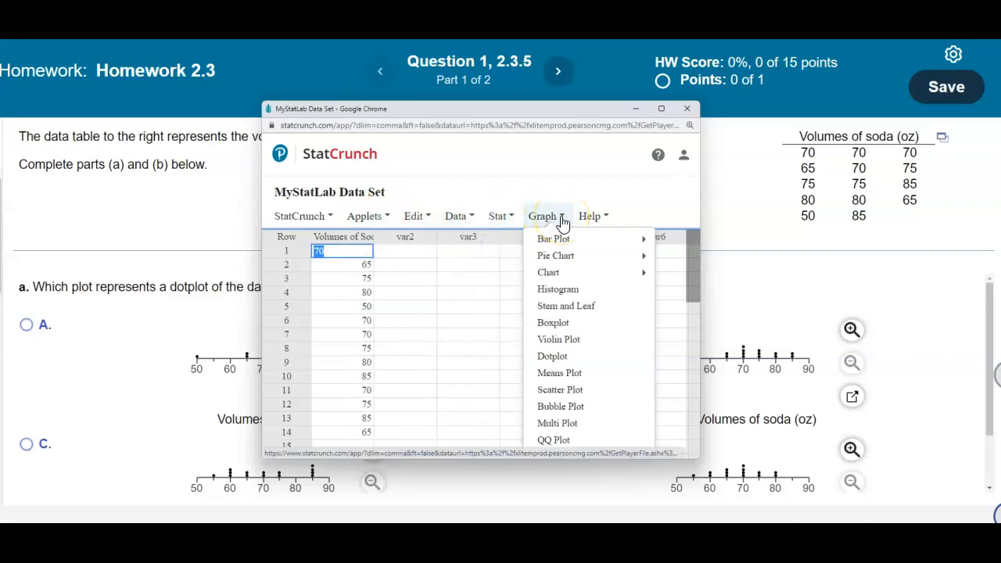
click(554, 357)
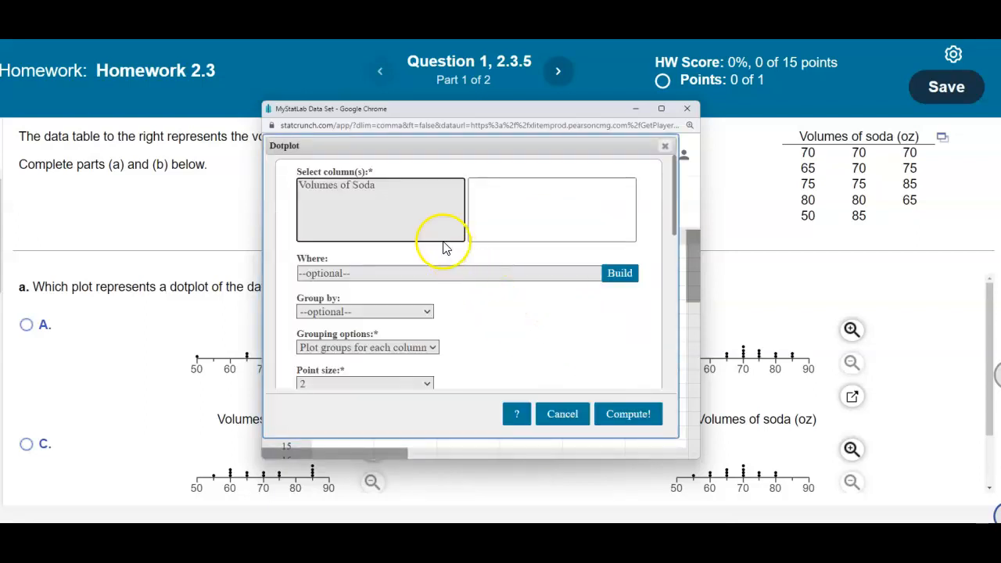
click(365, 188)
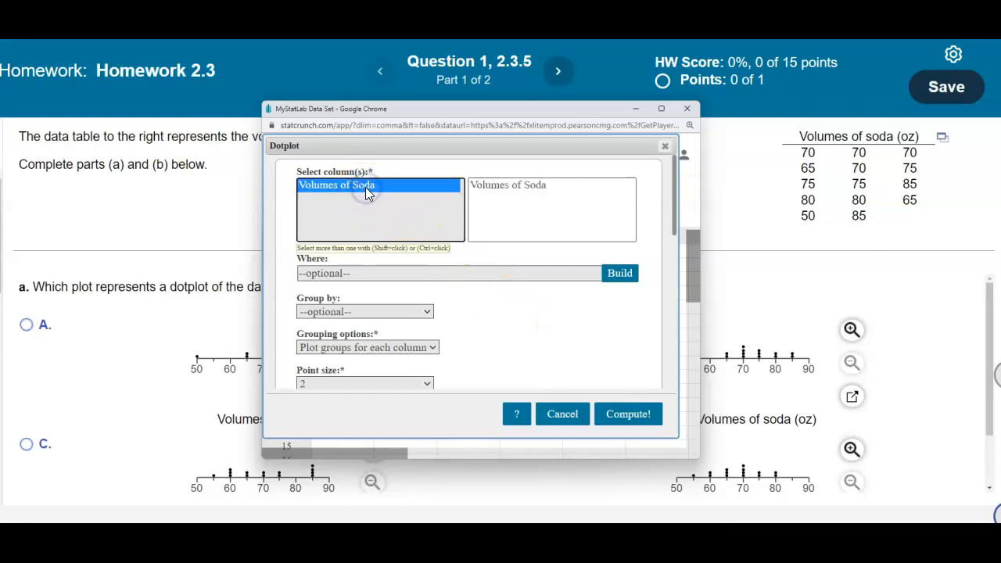
drag(674, 226, 671, 258)
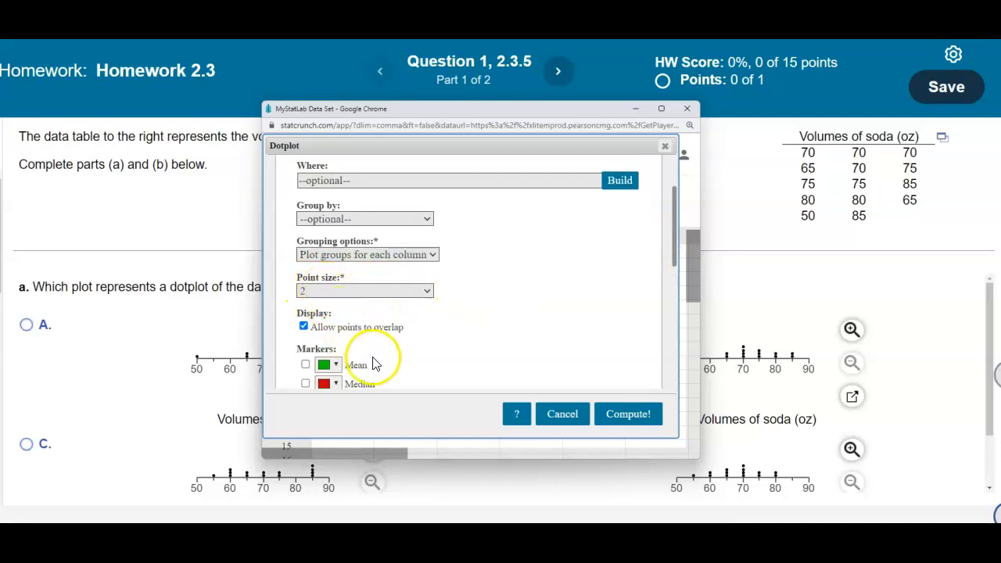
drag(672, 263, 662, 351)
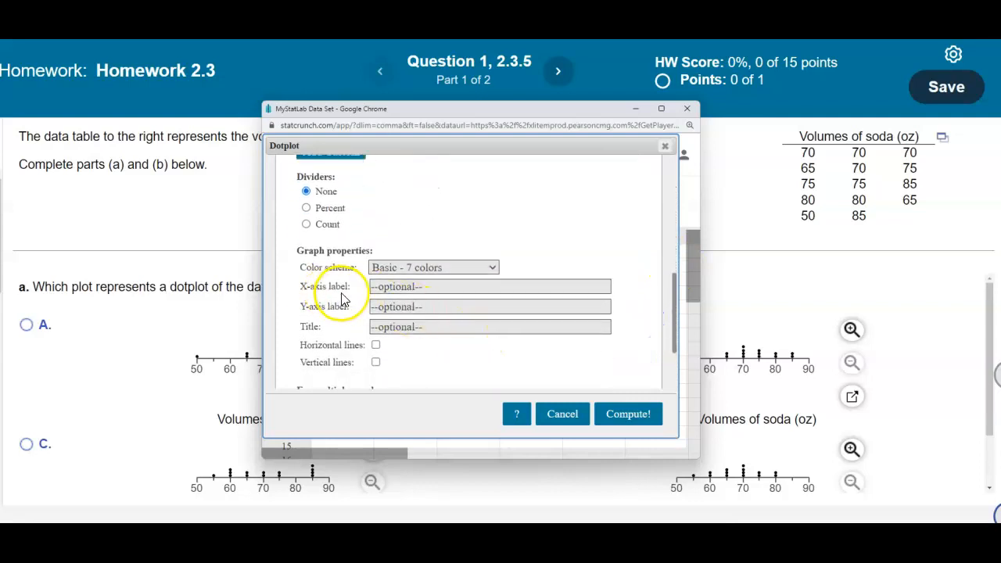
click(379, 288)
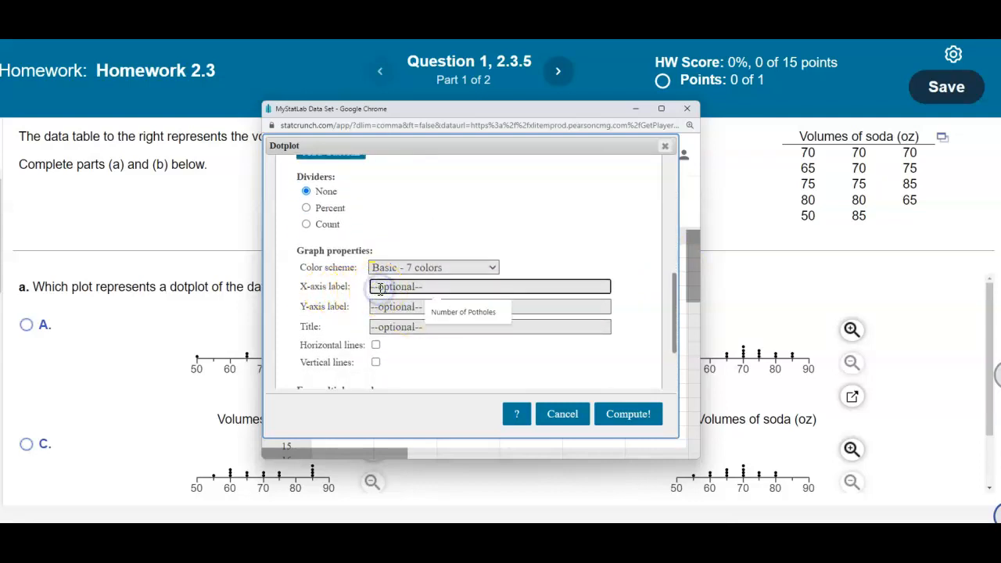
drag(523, 115, 598, 114)
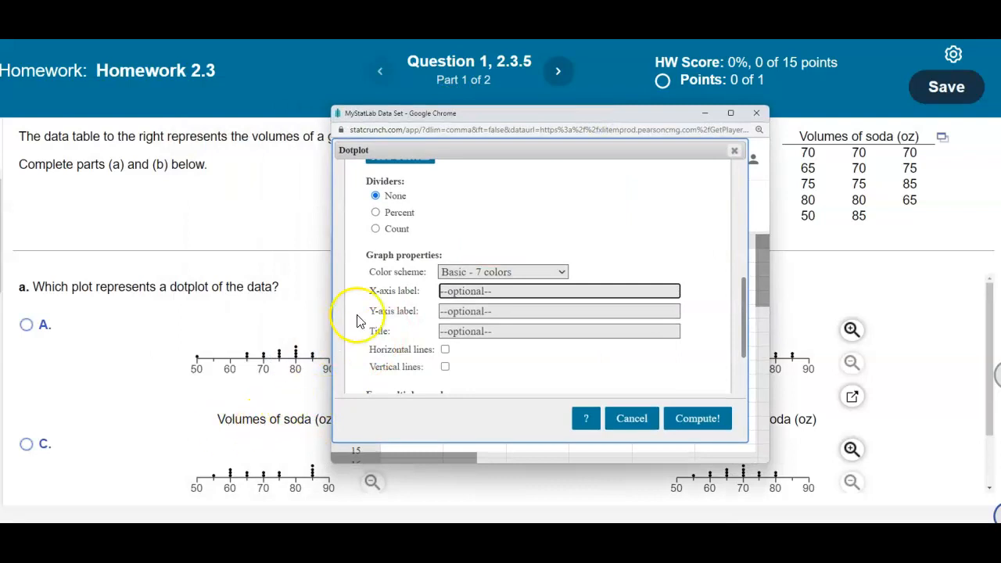
click(454, 290)
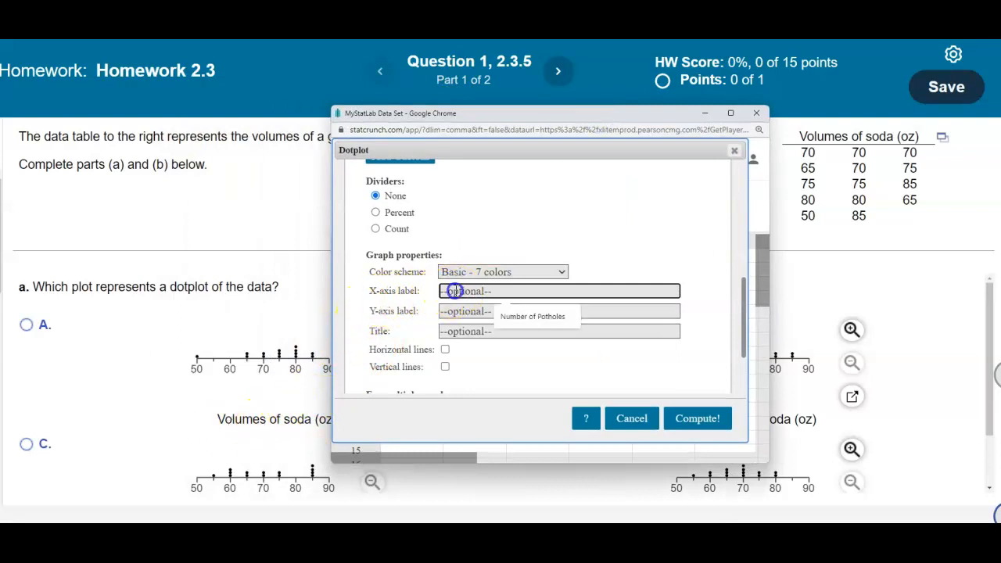
text(Volumes of Soda)
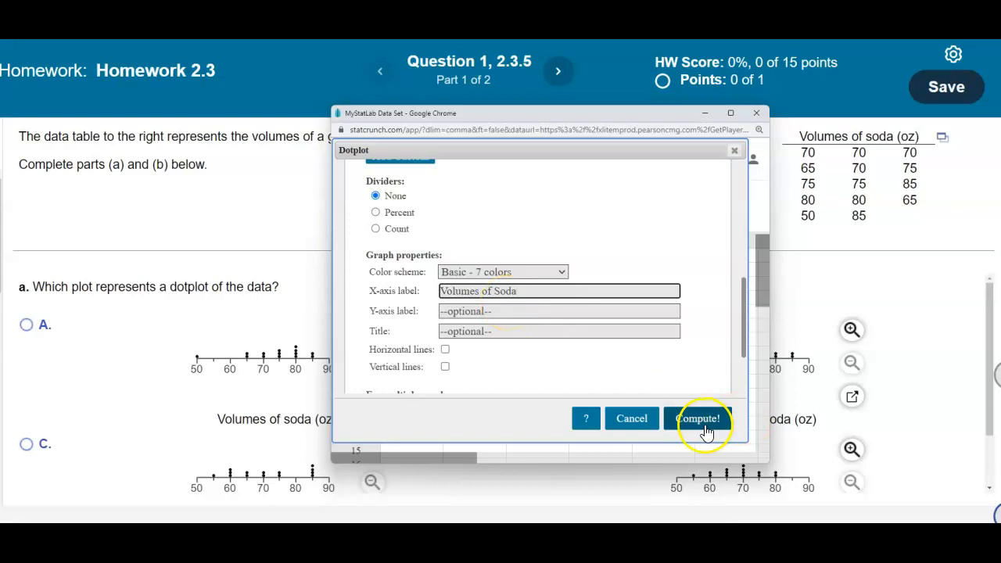
drag(743, 349, 744, 391)
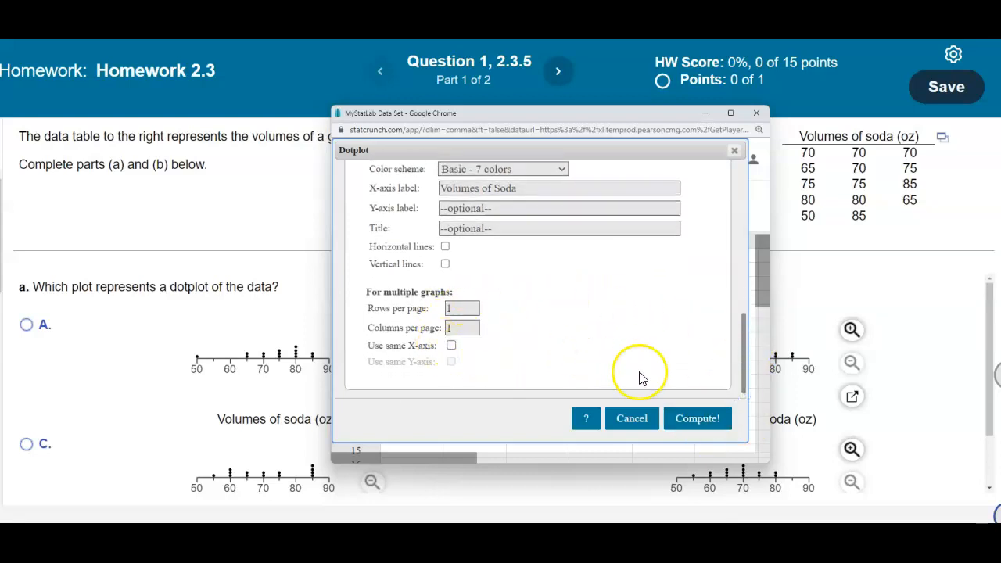
click(710, 422)
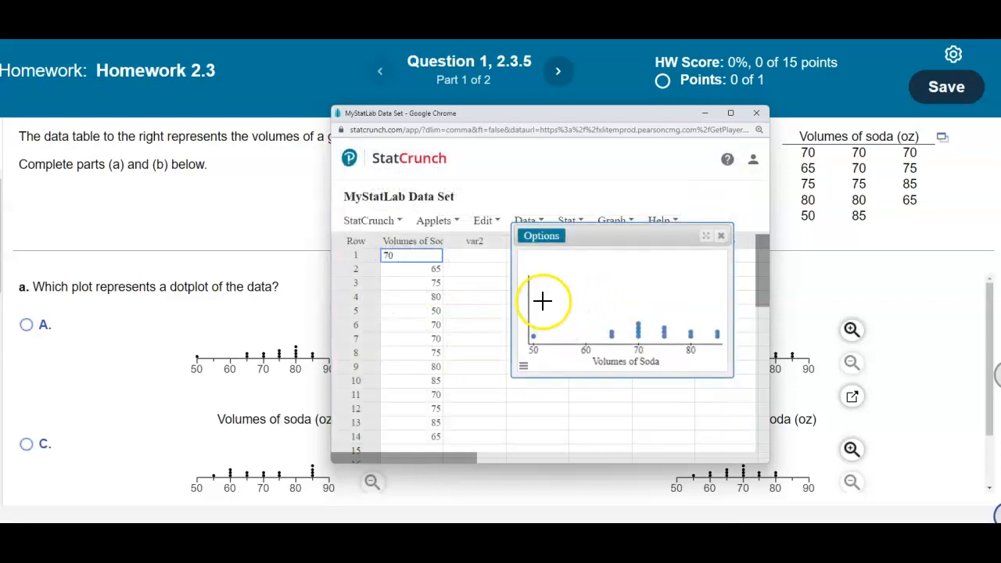
Widen the dotplot and compare it with answer plots A and B in the homework question.
drag(511, 290, 432, 291)
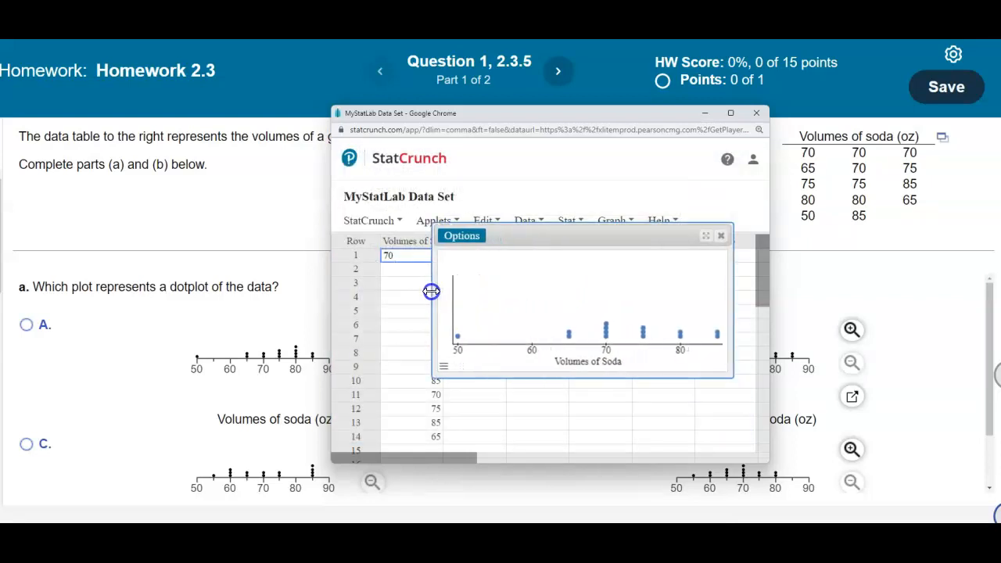
drag(589, 109, 612, 67)
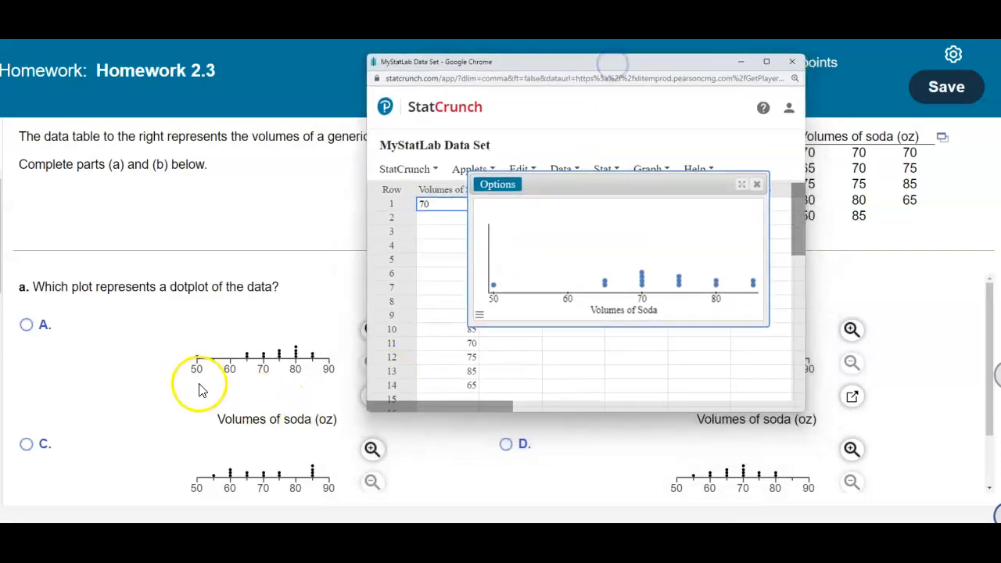
drag(573, 63, 416, 48)
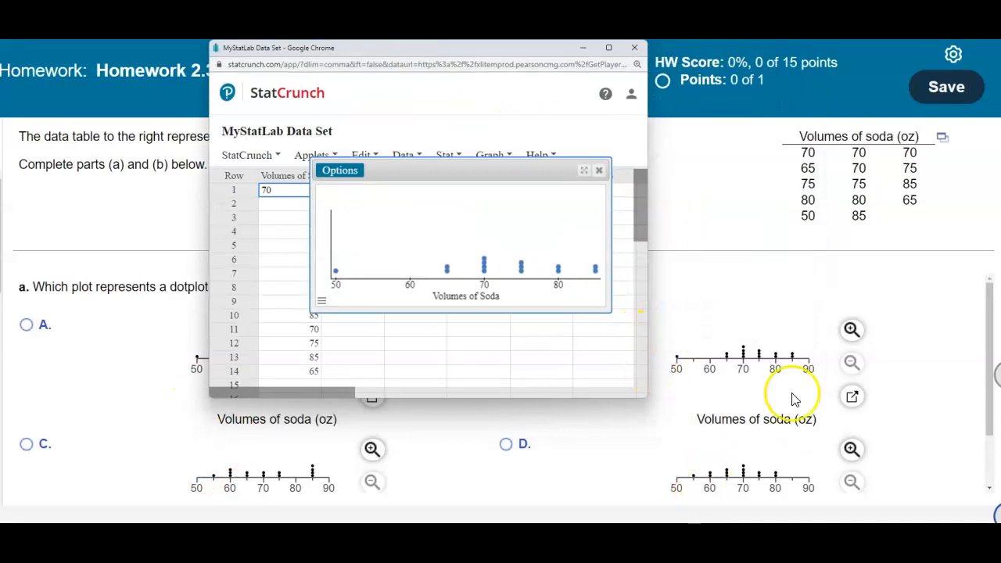
drag(516, 52, 640, 61)
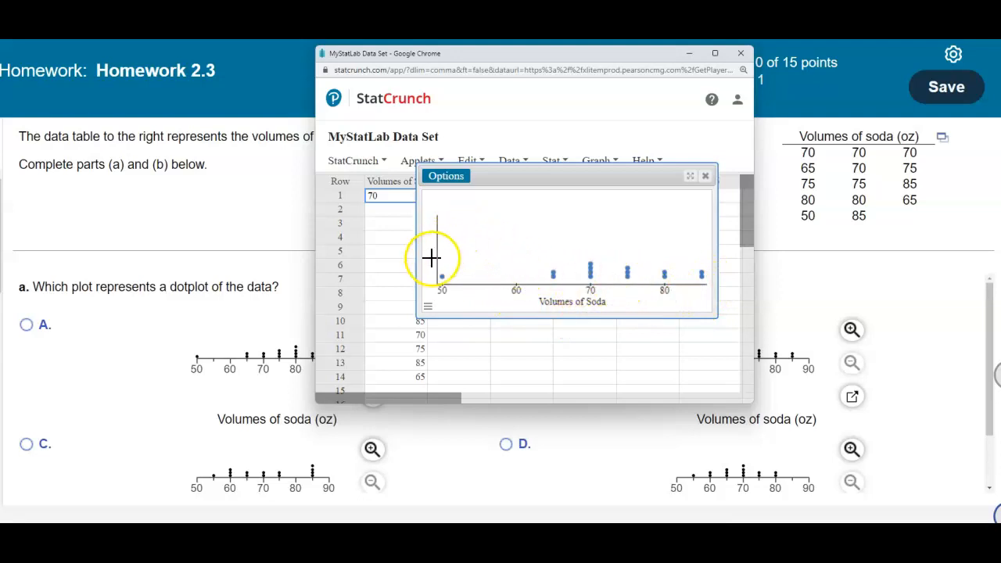
Set the dotplot's X-axis maximum to 90 and widen the graph further.
click(429, 307)
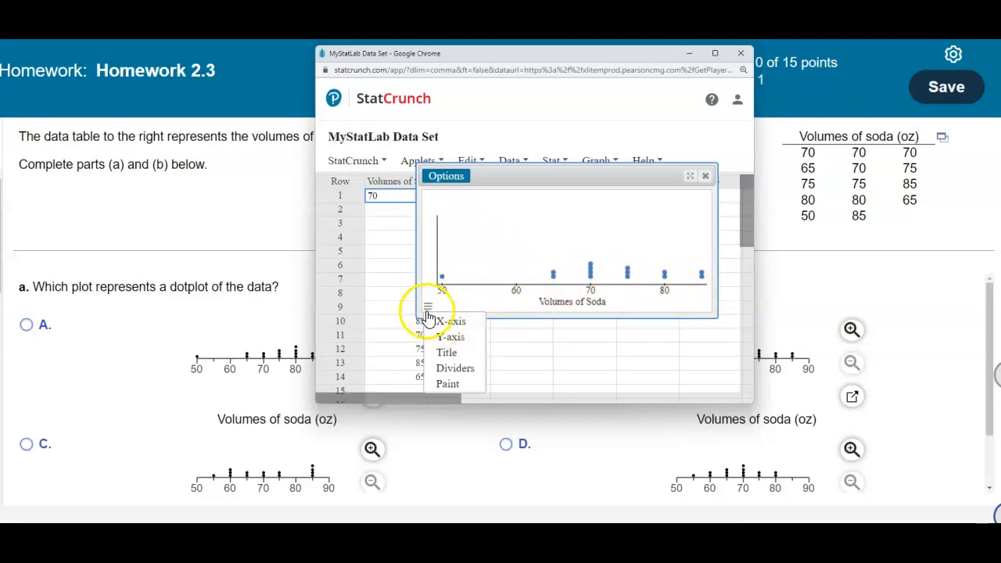
click(448, 322)
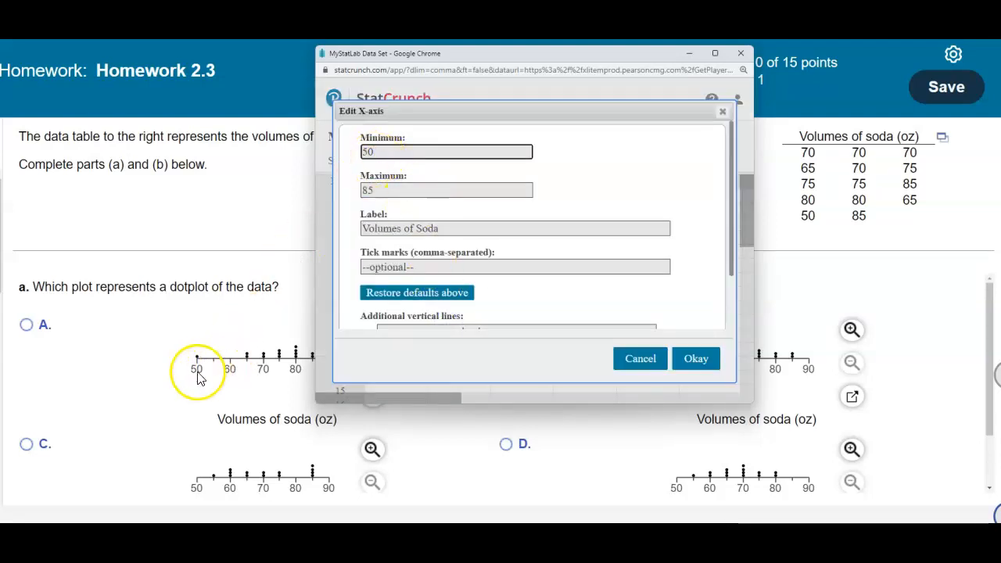
double_click(360, 194)
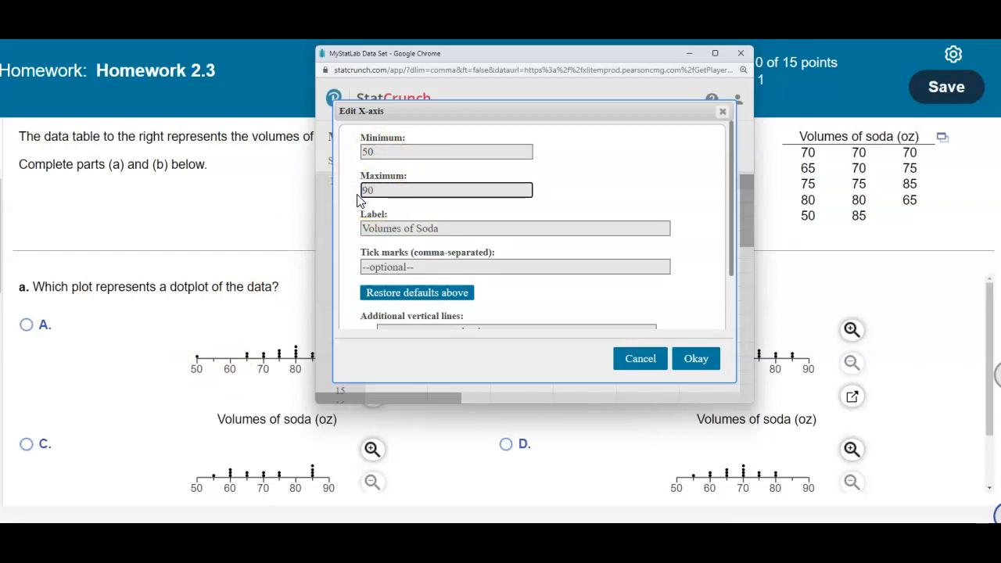
scroll(636, 263, down, 2)
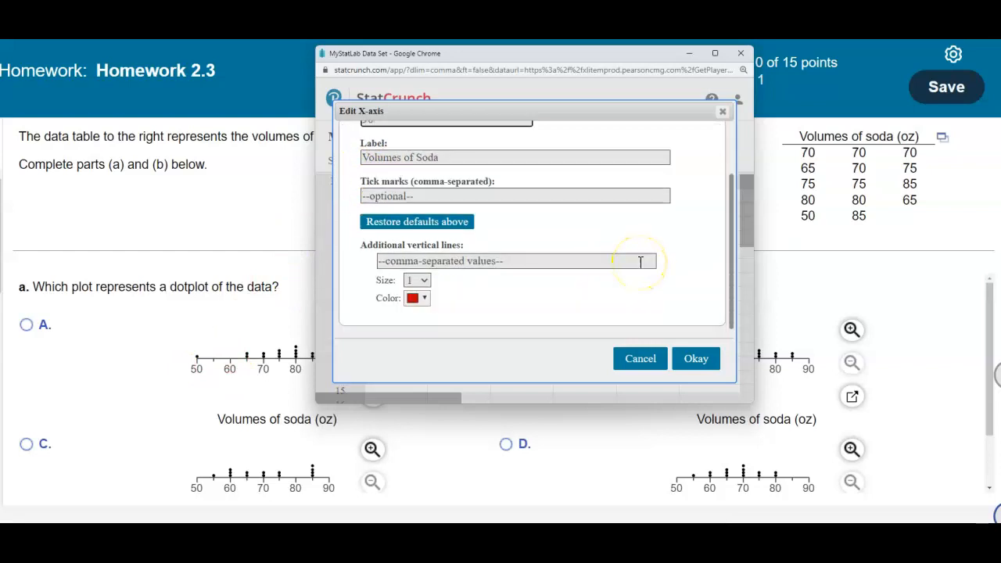
click(700, 355)
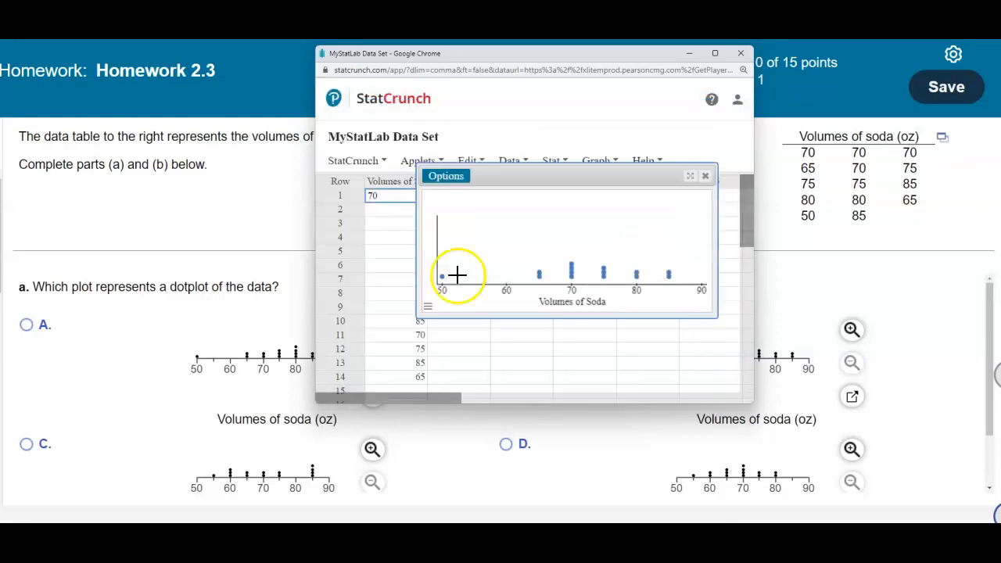
drag(416, 245, 357, 250)
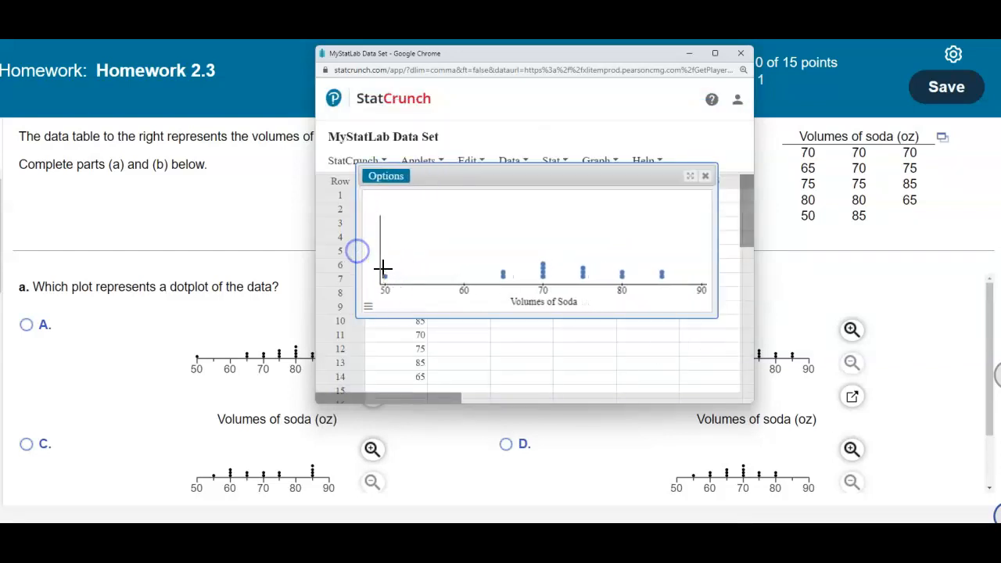
Zoom in on answer plot A and place the StatCrunch dotplot beside it for comparison.
click(608, 60)
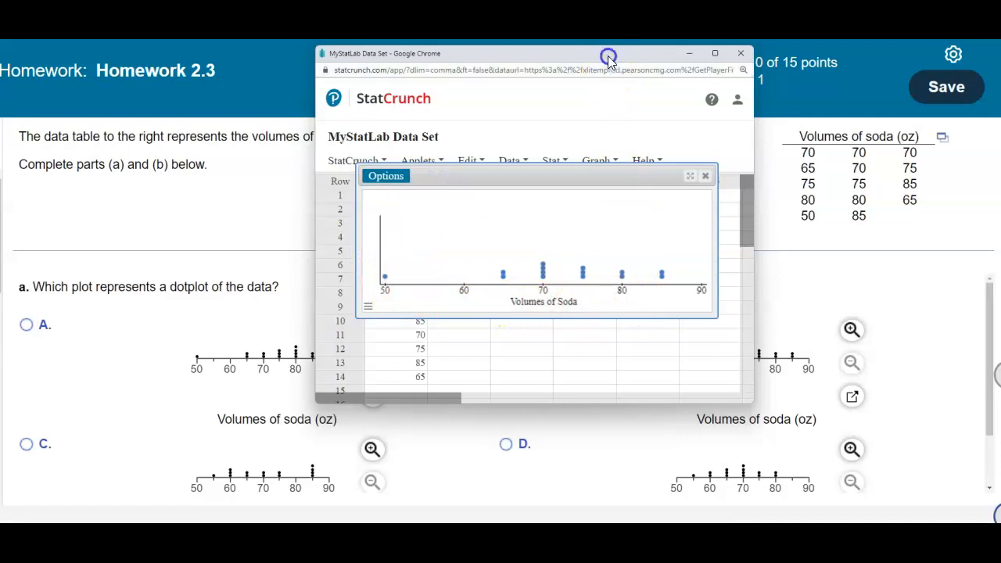
drag(550, 49, 616, 63)
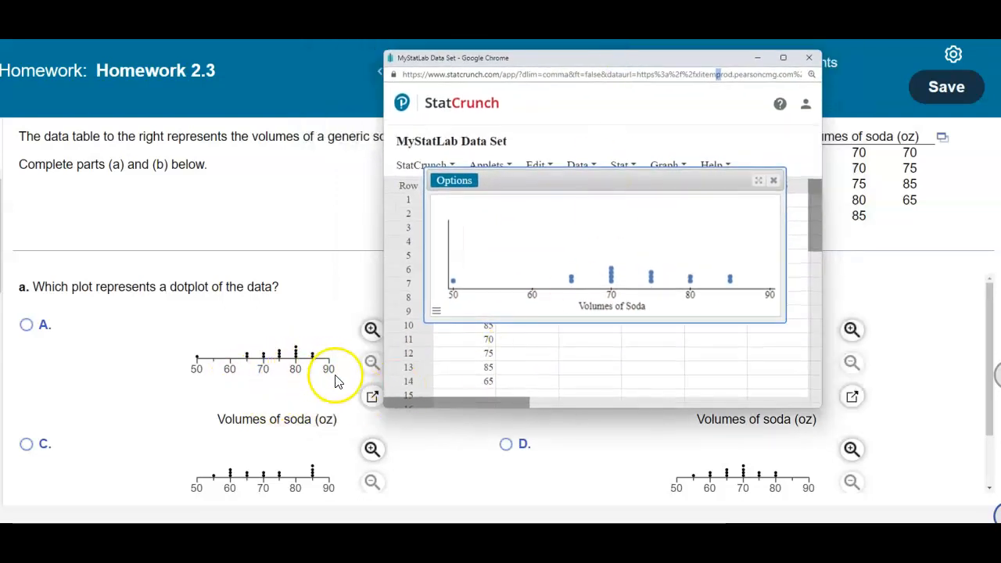
click(372, 336)
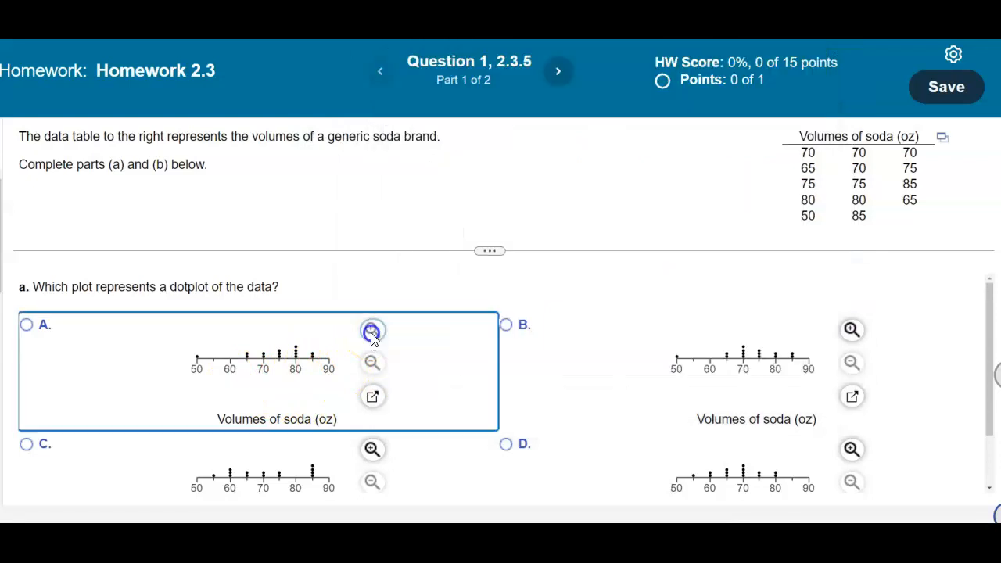
click(407, 336)
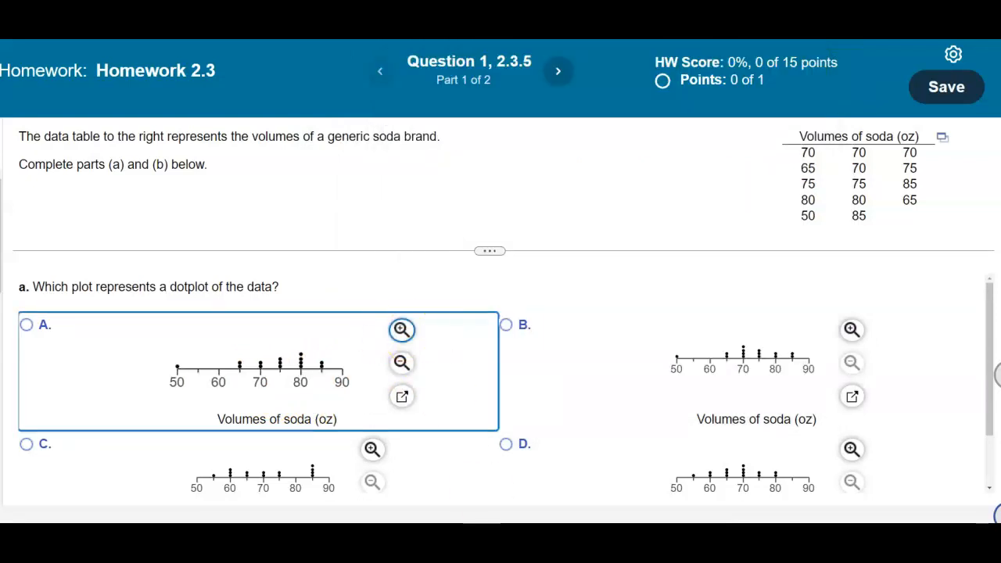
mouse_move(475, 539)
click(566, 516)
drag(498, 59, 600, 74)
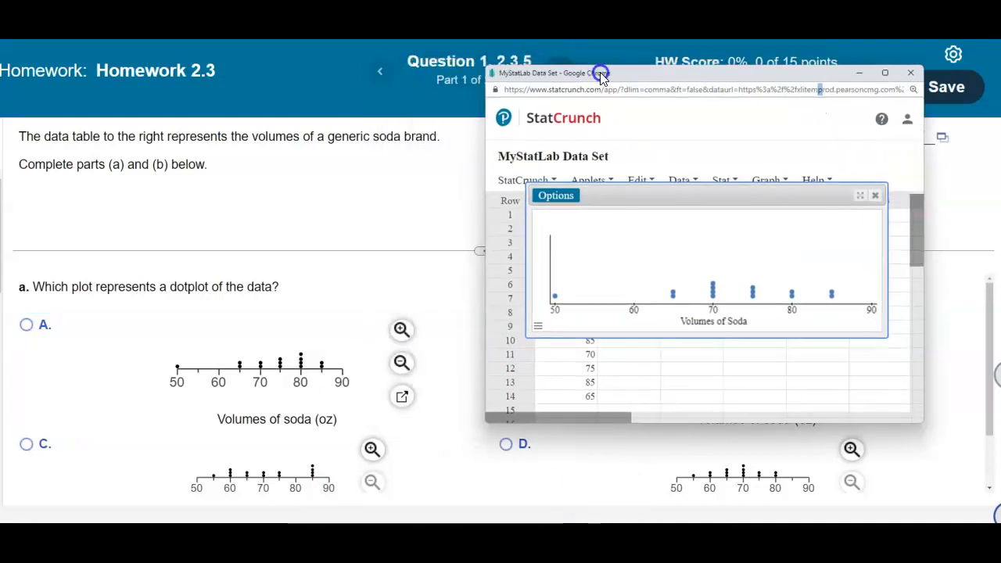
View answer plot A in its separate enlarged view, compare it with the StatCrunch dotplot, and close the view.
click(422, 367)
click(401, 397)
drag(625, 69, 423, 56)
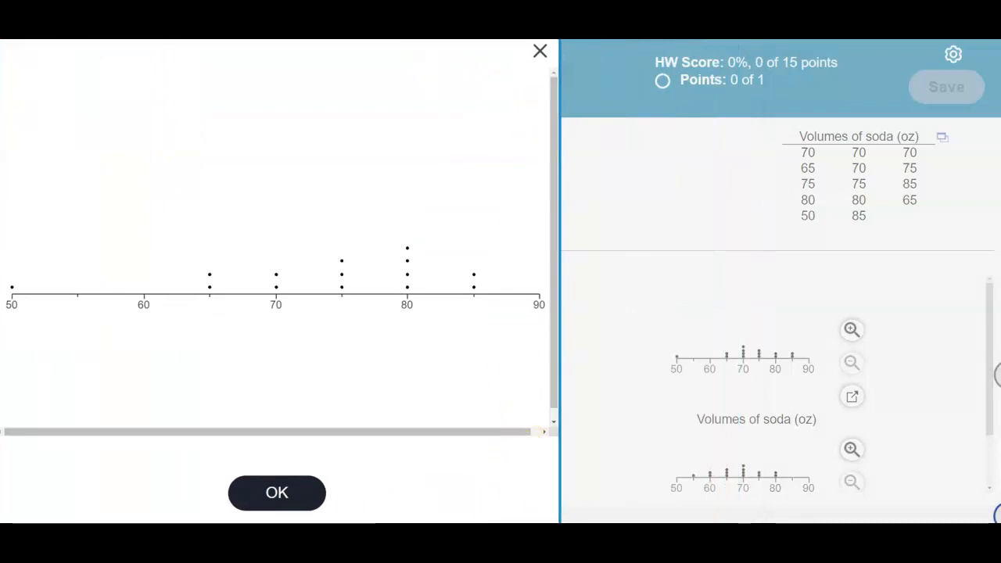
click(618, 496)
drag(612, 77, 678, 76)
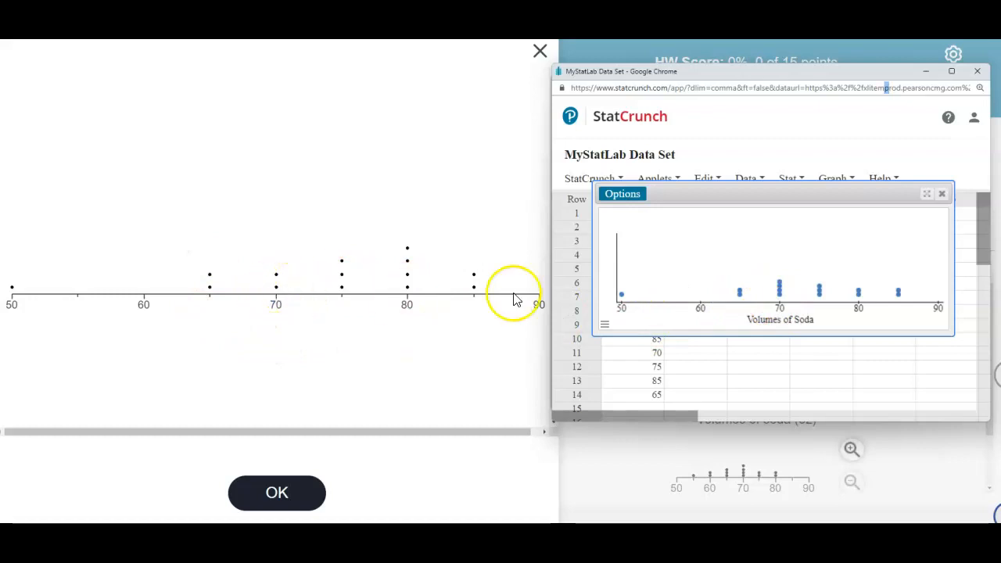
click(540, 51)
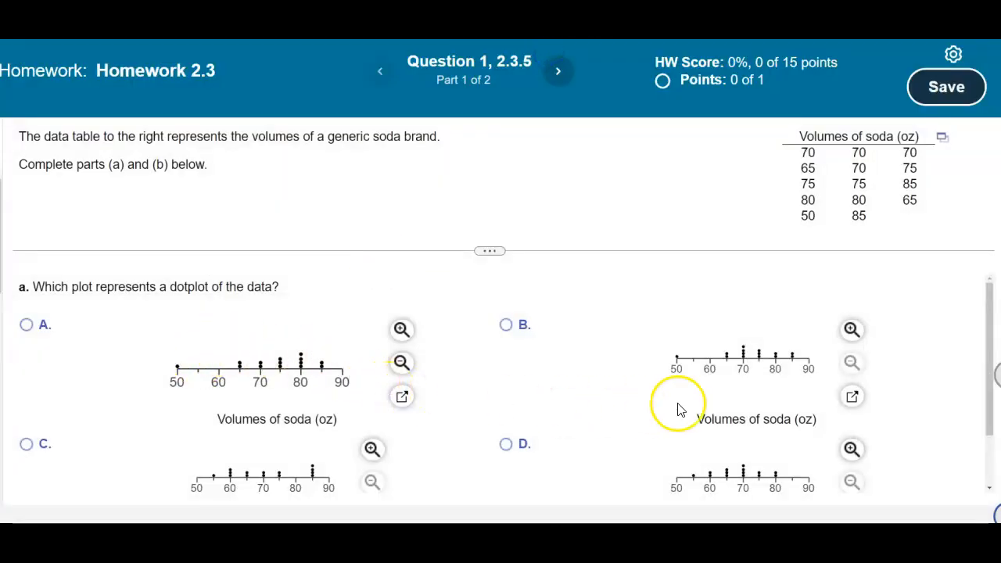
Enlarge answer plot B in its separate view, compare it side by side with the StatCrunch dotplot, and close the view.
click(851, 395)
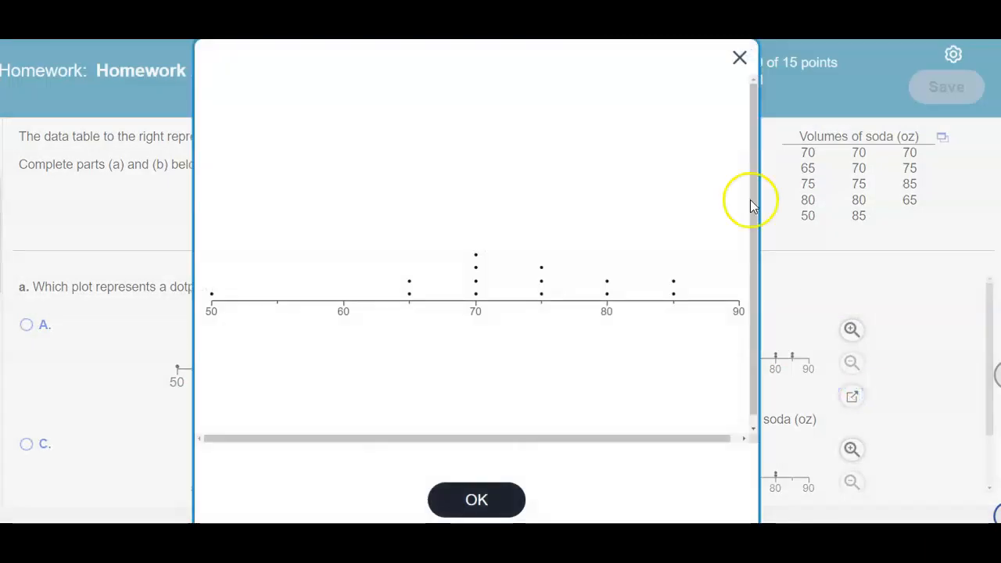
drag(681, 72, 484, 52)
mouse_move(474, 537)
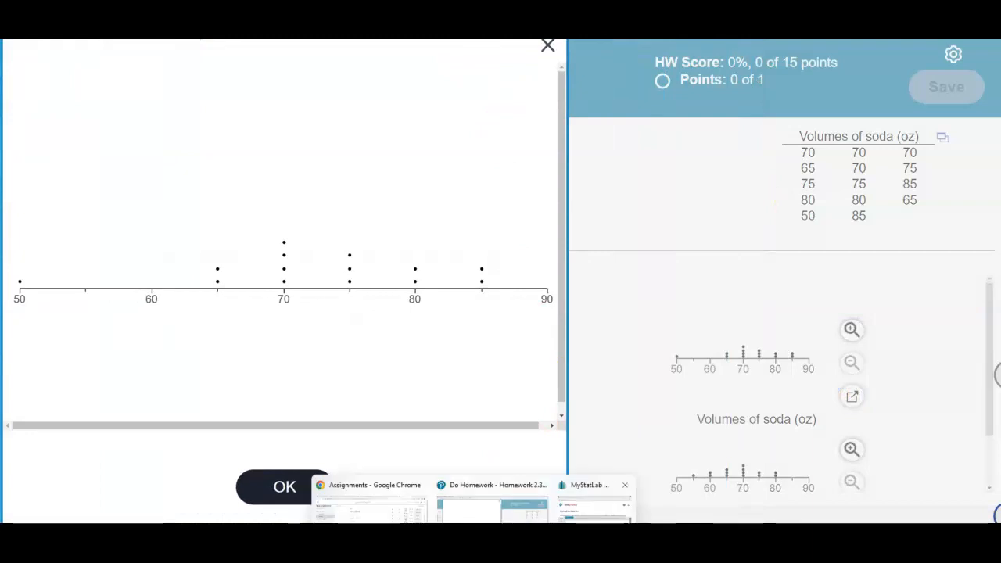
click(592, 509)
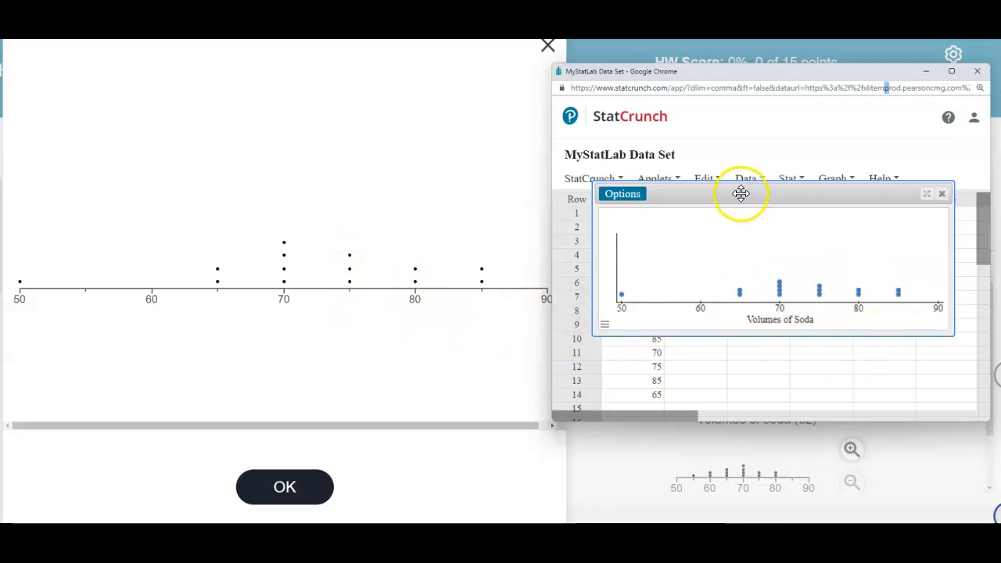
drag(681, 75, 708, 78)
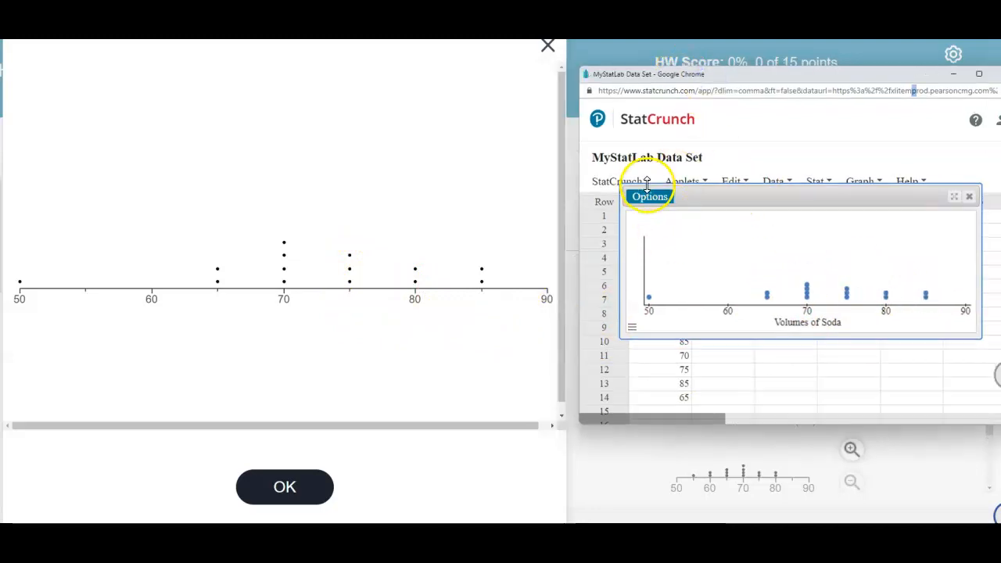
click(548, 47)
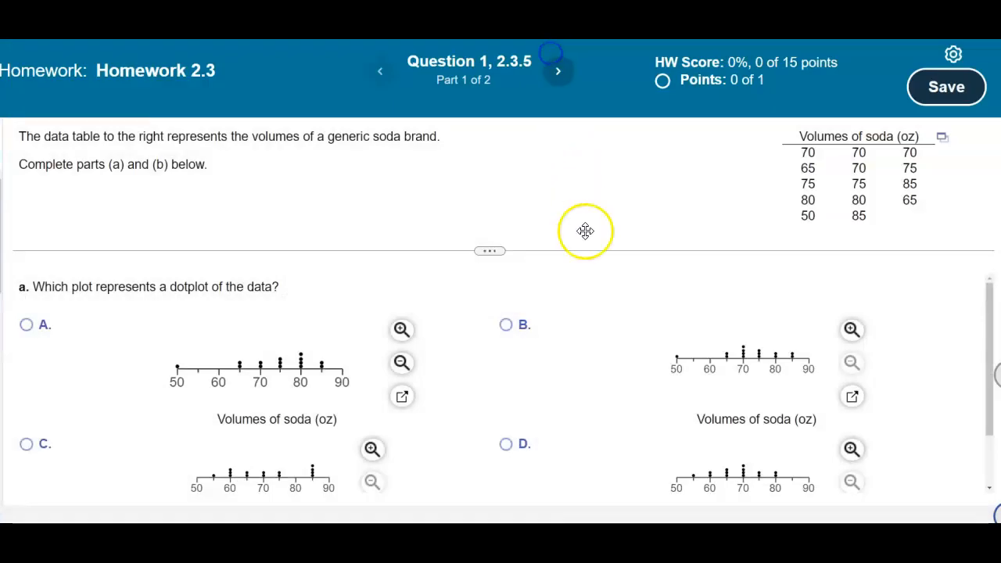
Answer part (a) with plot B, check the answer, and dismiss the feedback to continue to part (b).
click(507, 326)
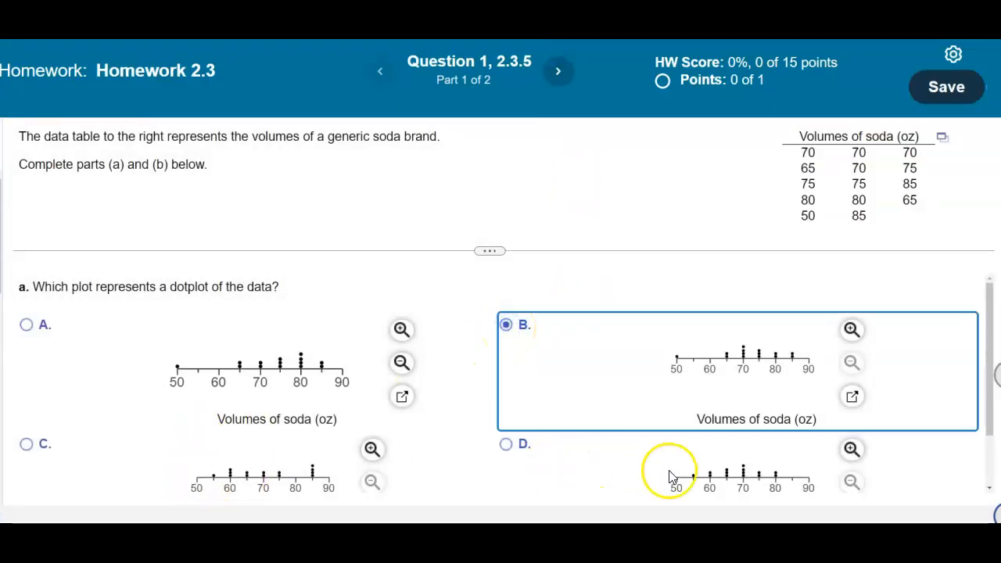
click(930, 540)
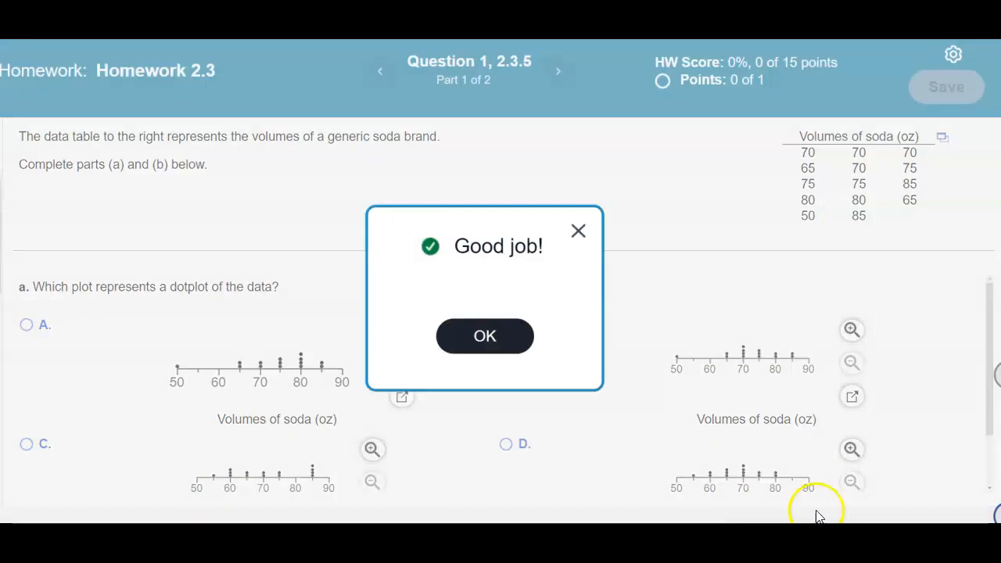
click(525, 353)
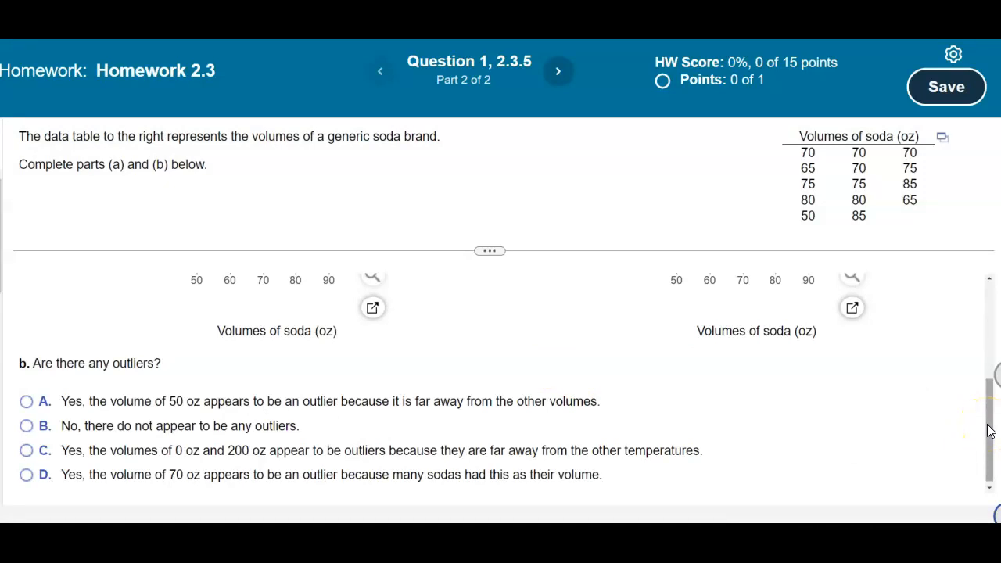
Reopen the enlarged view of plot B to inspect the data for outliers, then close it.
drag(988, 429, 996, 338)
click(854, 378)
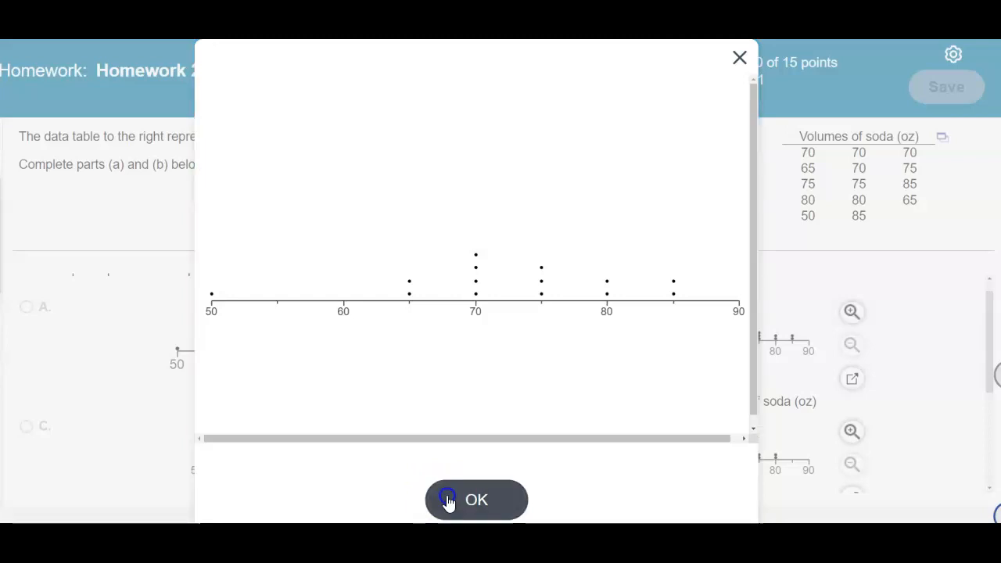
click(476, 499)
Answer part (b) with option A, that 50 oz appears to be an outlier, check it, and close the feedback.
drag(987, 308, 979, 420)
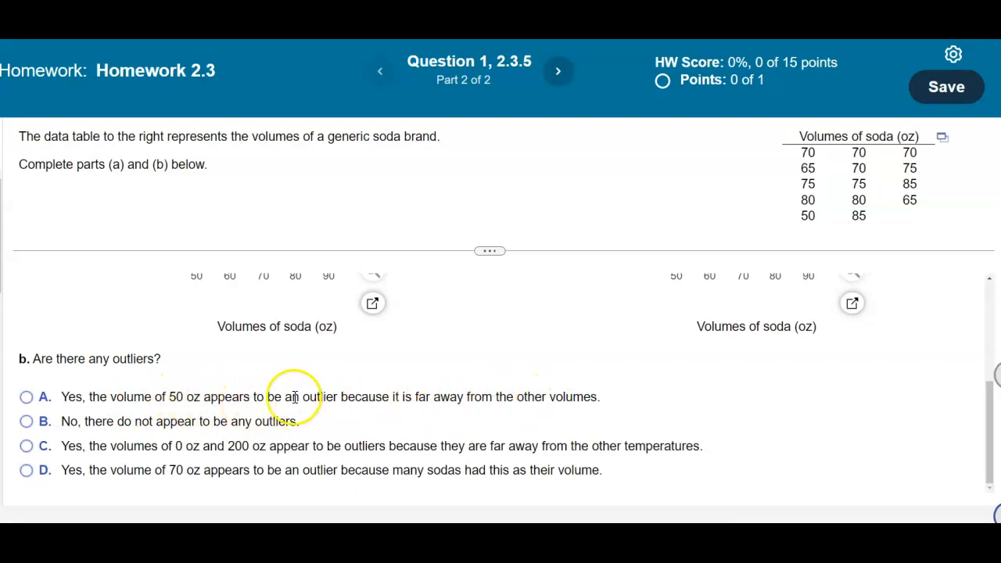
click(28, 399)
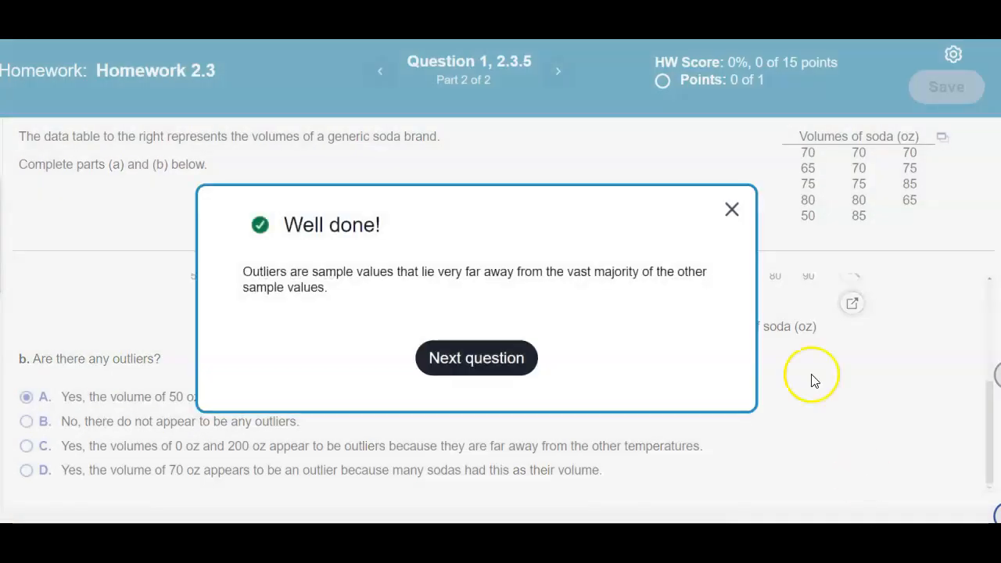
click(733, 212)
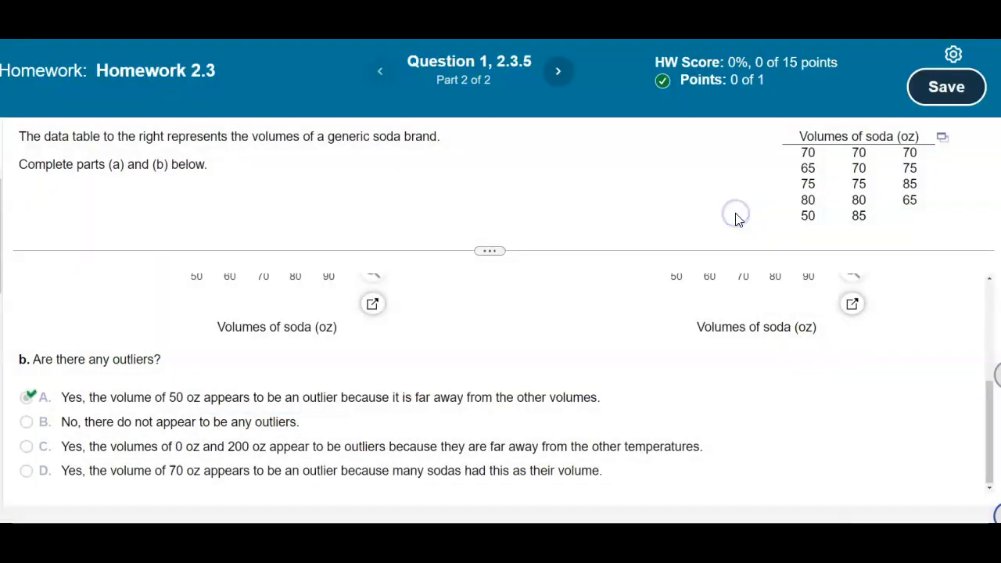